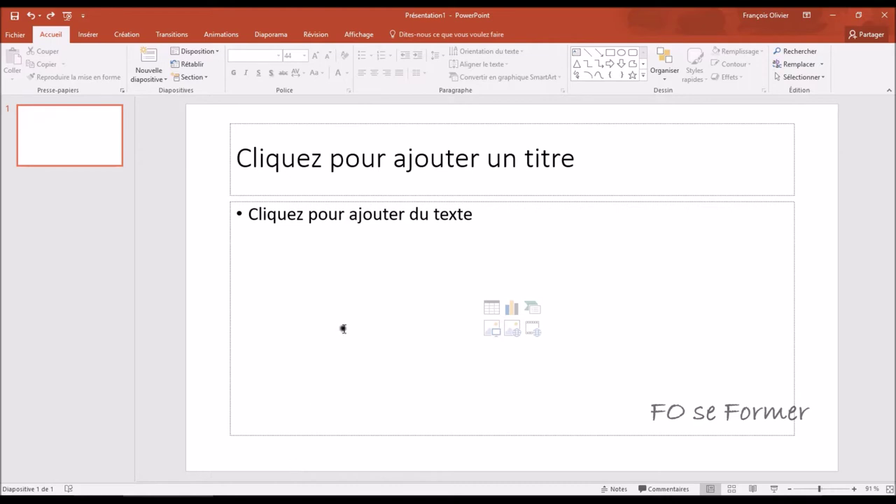
Step: Title the slide 'Diapo blabla' and add three 'Une diapo pour…' bullets: meubler, passer le temps, ne rien dire
left_click(388, 165)
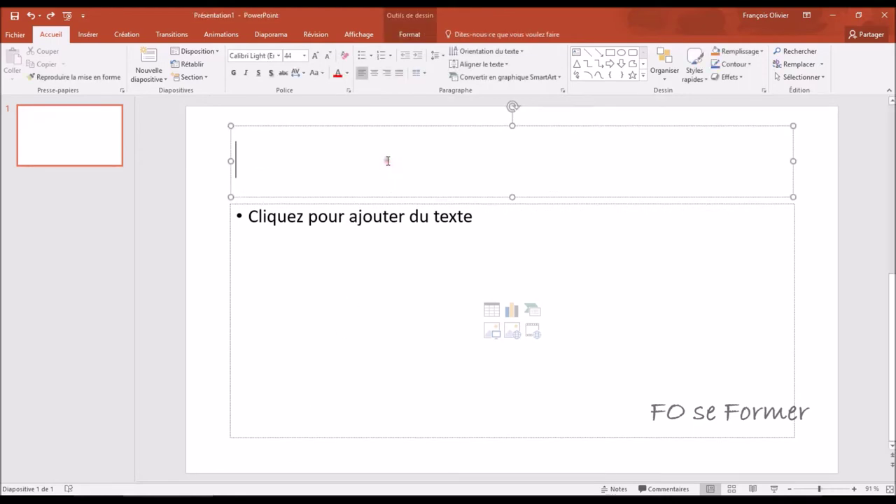
type("Diapo blabla")
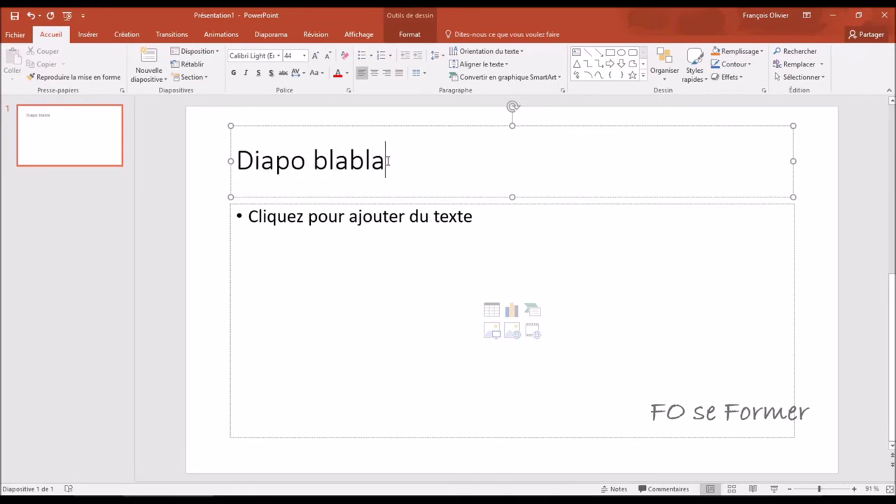
left_click(364, 223)
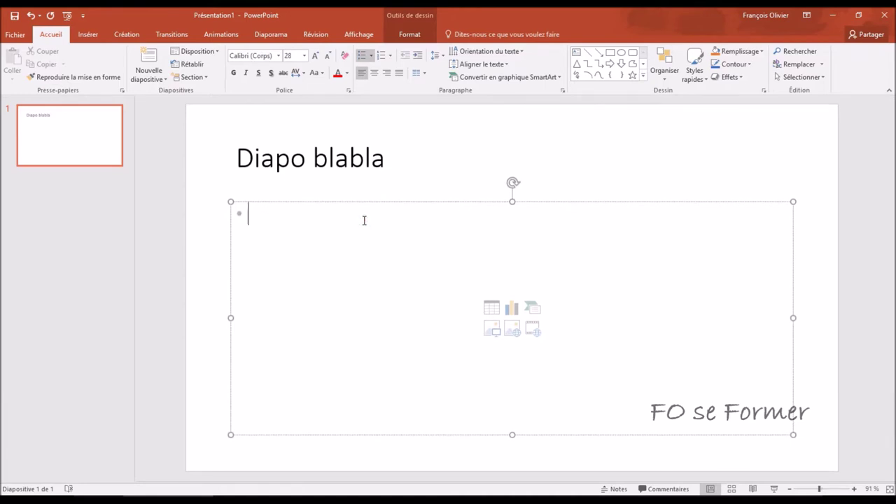
type("Une di")
type("o pour ")
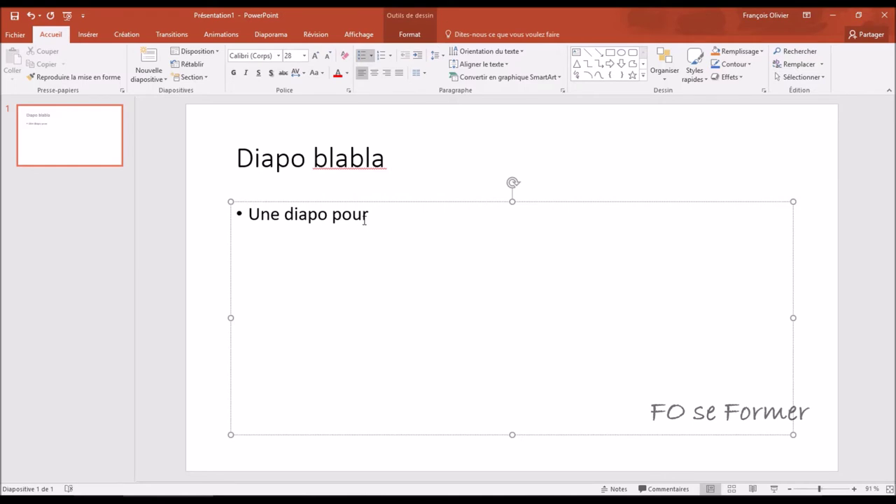
type("meuble")
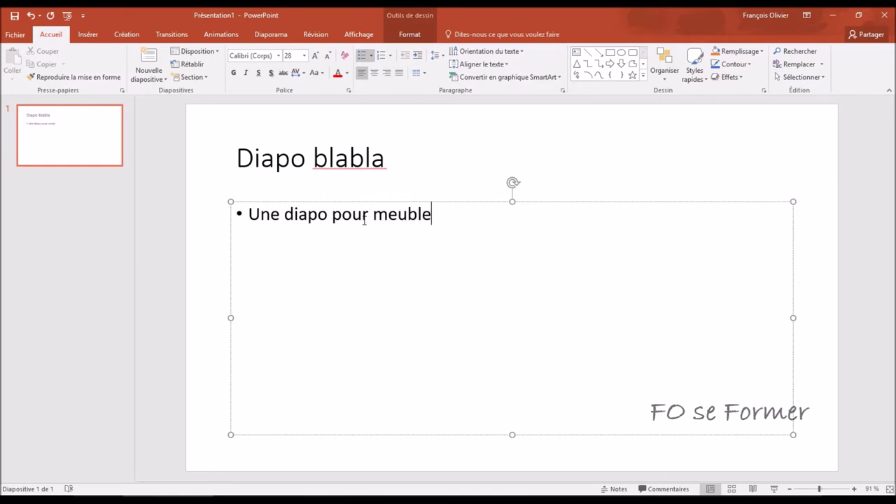
type("Une diapo pour passer")
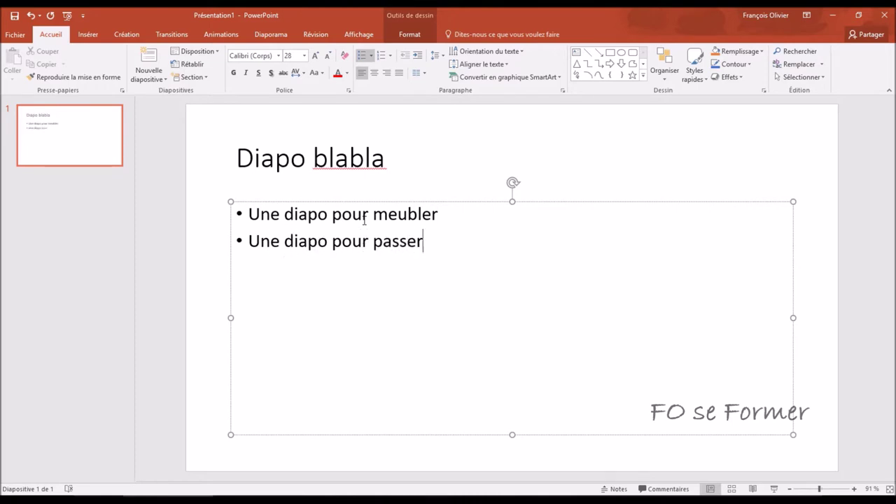
type(" le temps")
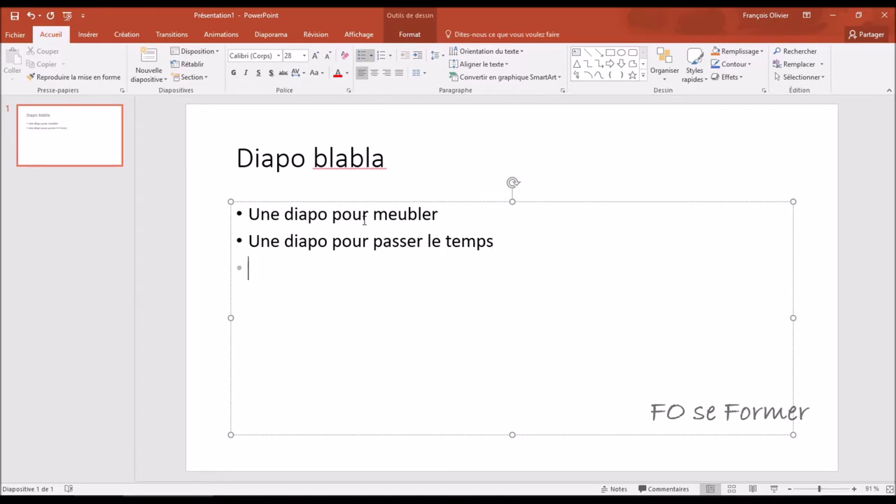
type("Une diapo pou")
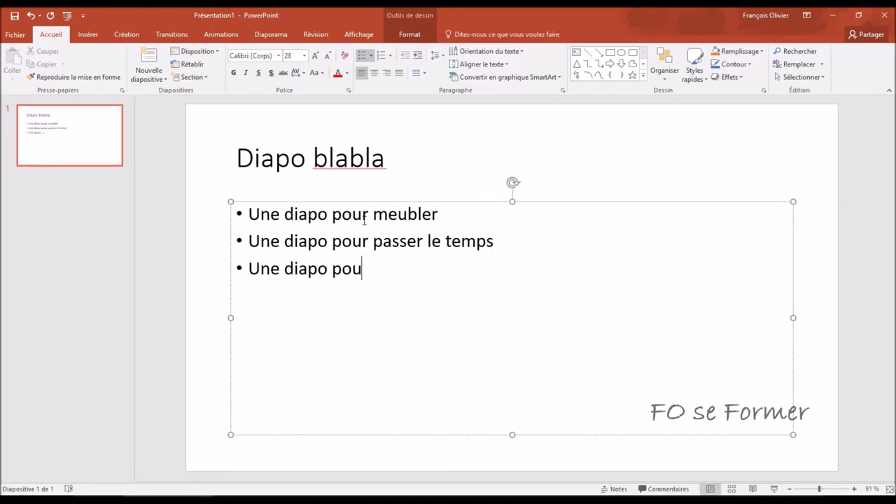
type("e roi")
key("BackSpace")
key("BackSpace")
type("en dire")
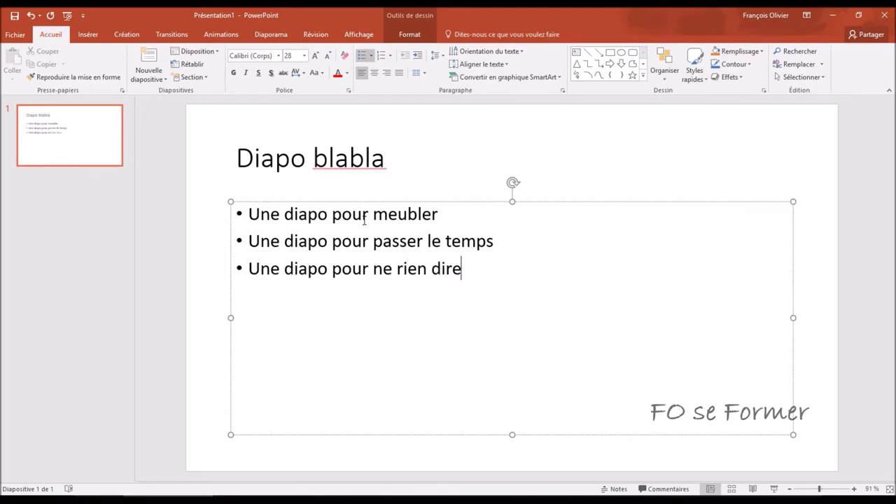
left_click(503, 201)
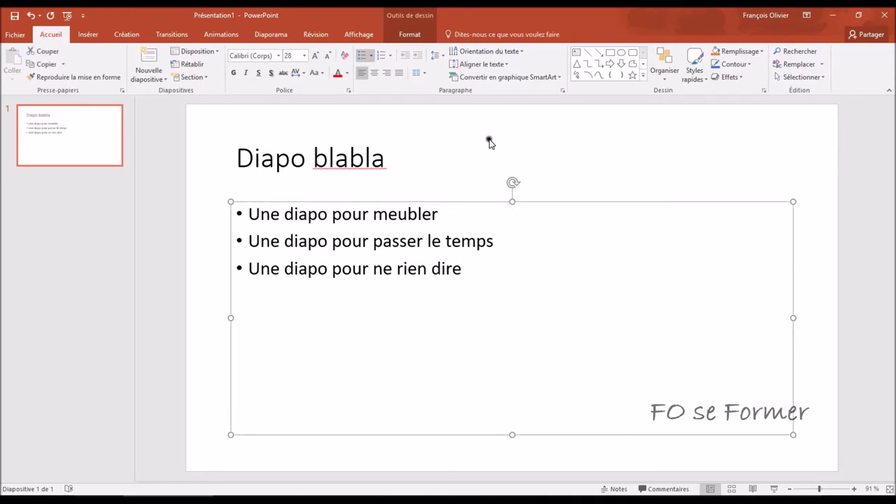
Step: Set the bullet list's line spacing to 2.5
left_click(439, 56)
left_click(439, 59)
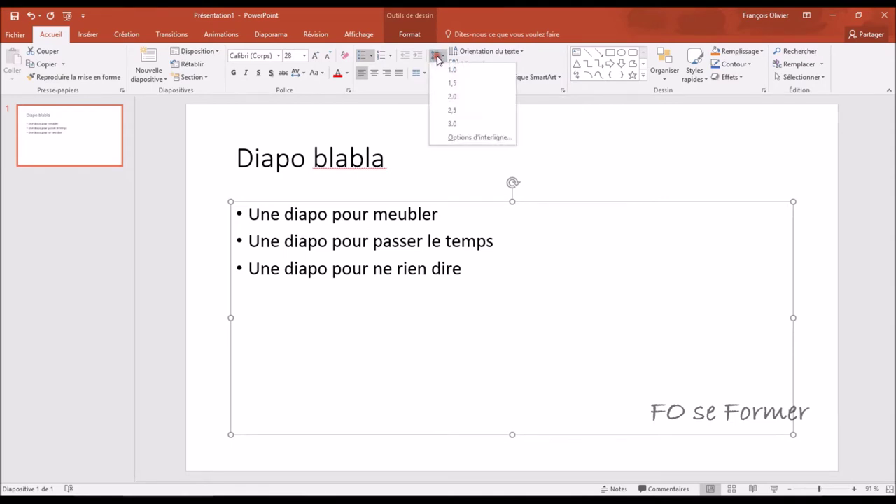
left_click(452, 113)
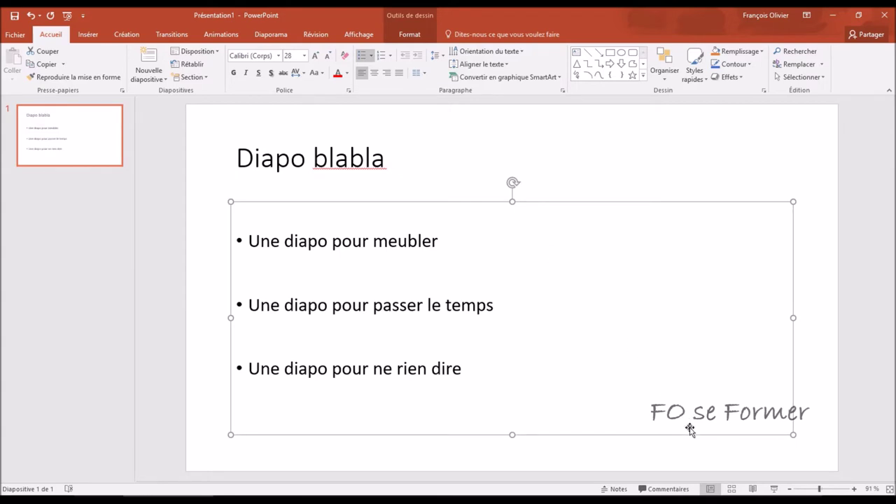
Step: Preview the spaced-out bullets in a full-screen slideshow
left_click(774, 485)
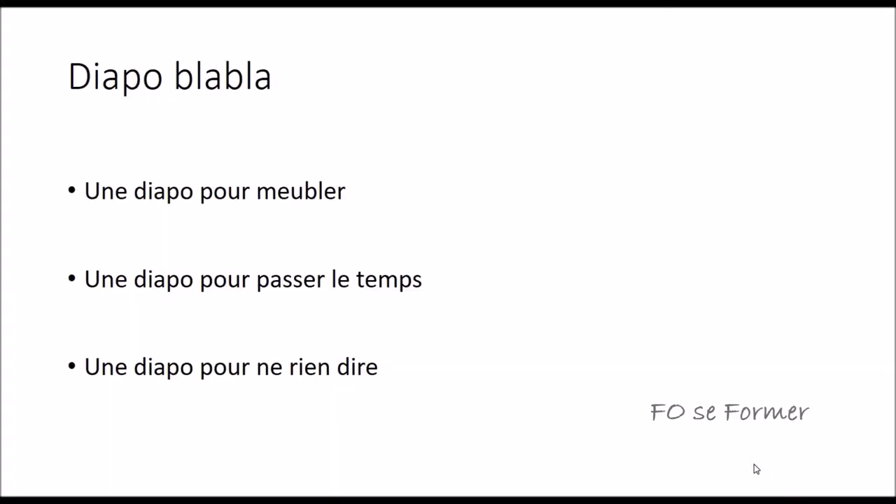
key("Escape")
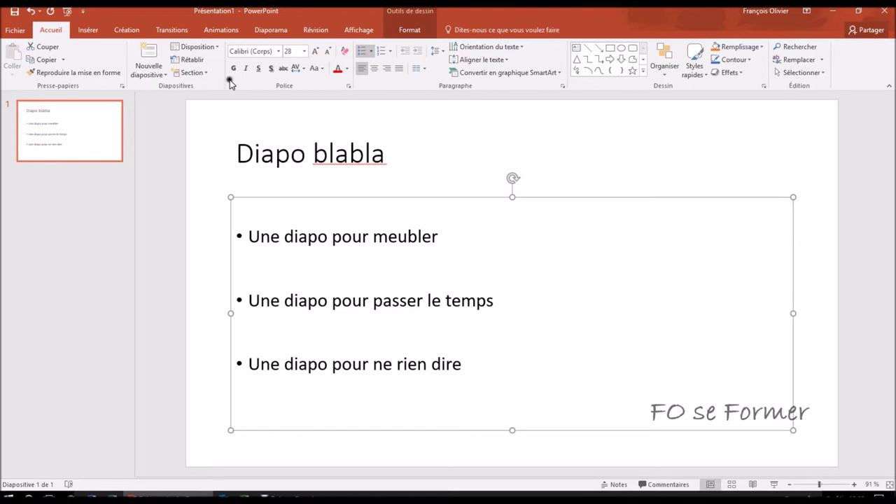
left_click(212, 32)
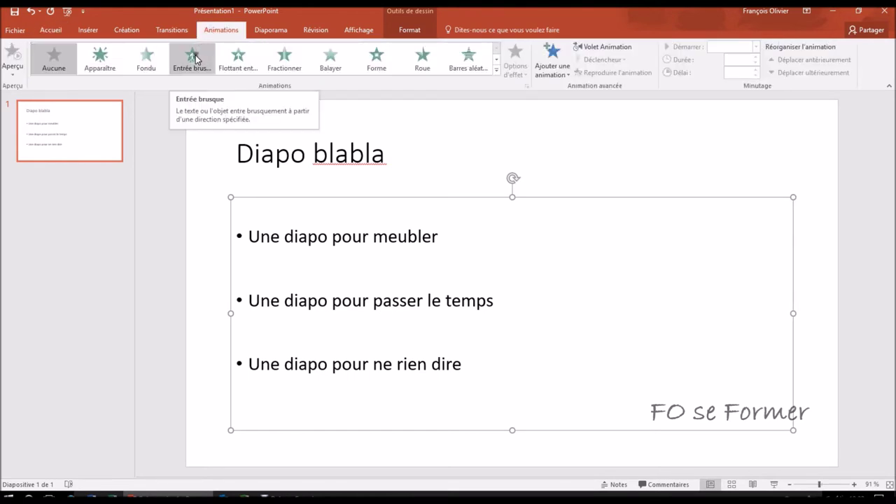
Step: Apply Entrée brusque to the bullets and test it, bringing in all three bullets one click at a time
left_click(195, 59)
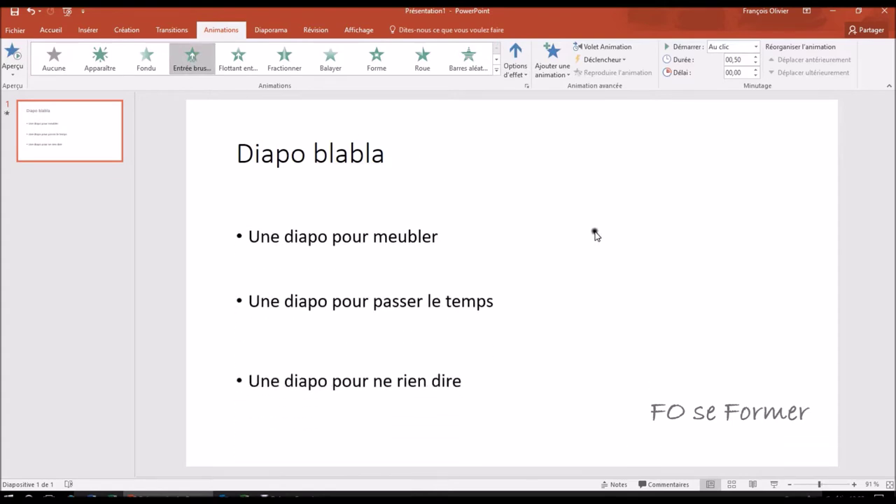
left_click(774, 484)
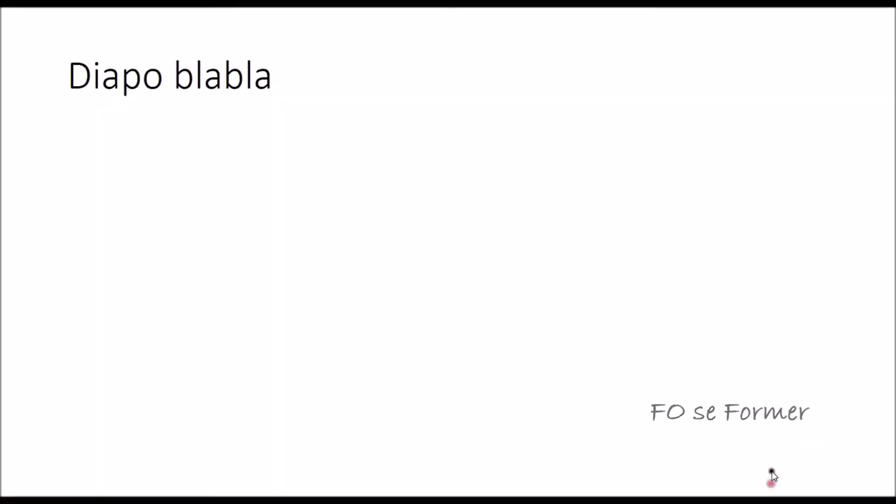
left_click(677, 308)
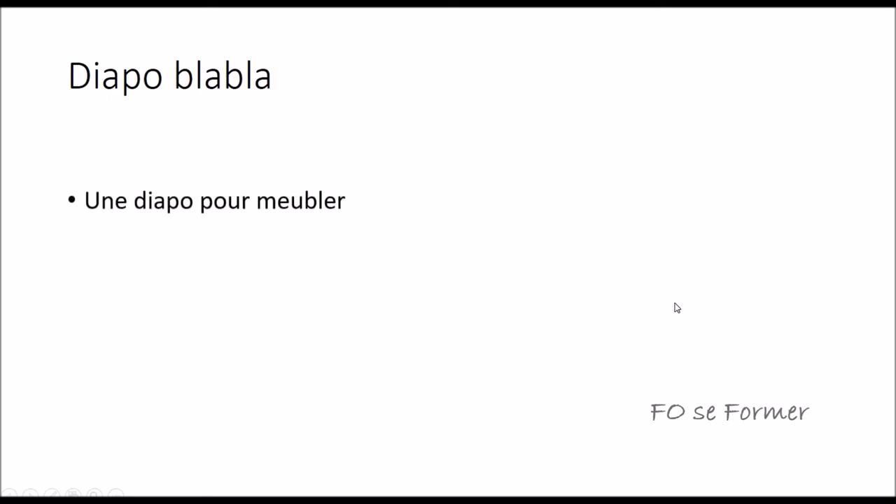
left_click(677, 308)
left_click(677, 309)
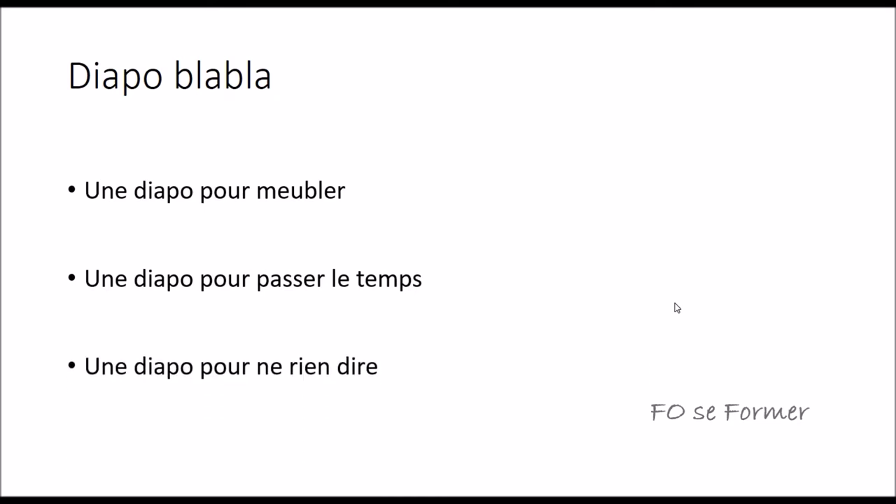
key("Escape")
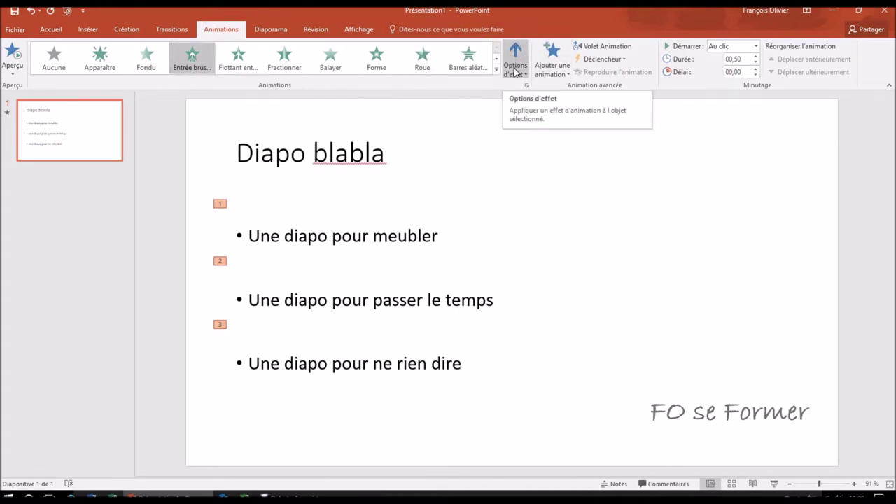
Step: Review the animation's effect options, then show the Animation pane listing the Entrée brusque effect
left_click(515, 70)
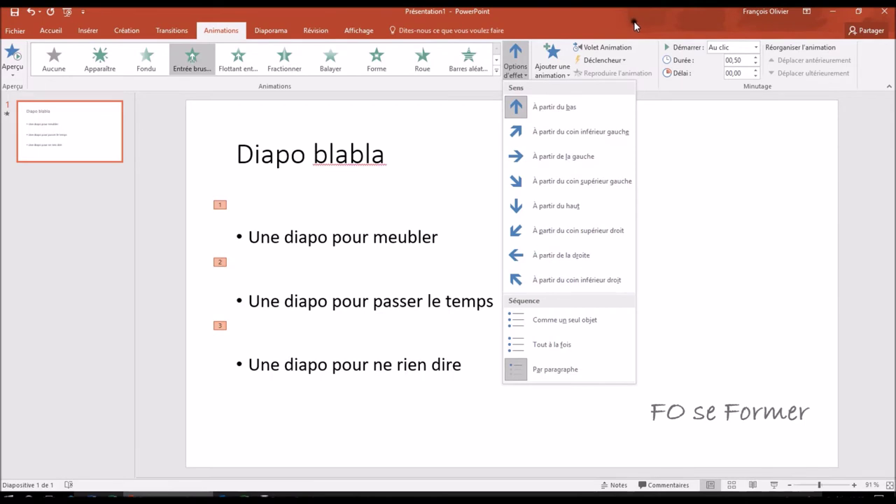
left_click(604, 48)
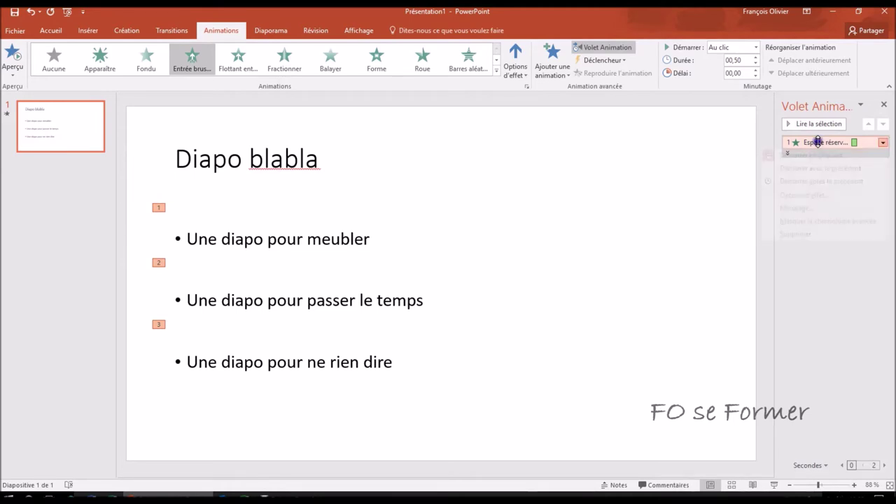
Step: In the Entrée brusque effect settings, review timing and paragraph grouping, and animate text word by word
right_click(816, 142)
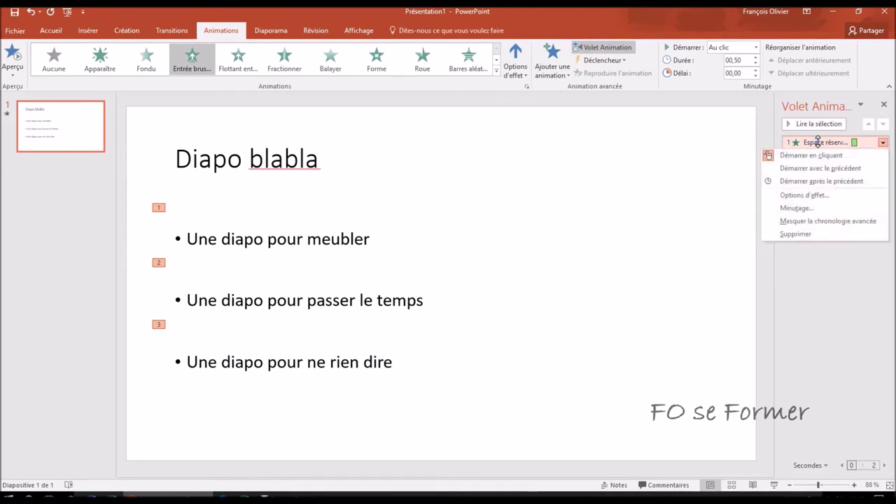
left_click(814, 200)
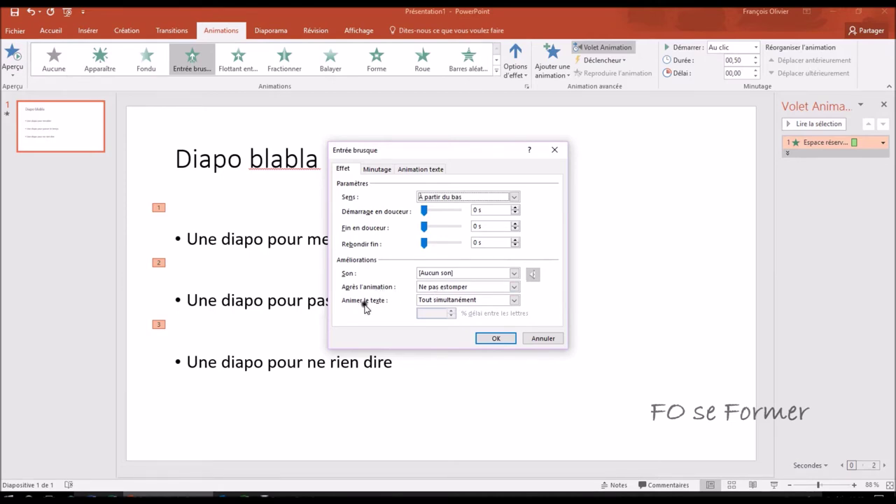
left_click(395, 304)
left_click(375, 169)
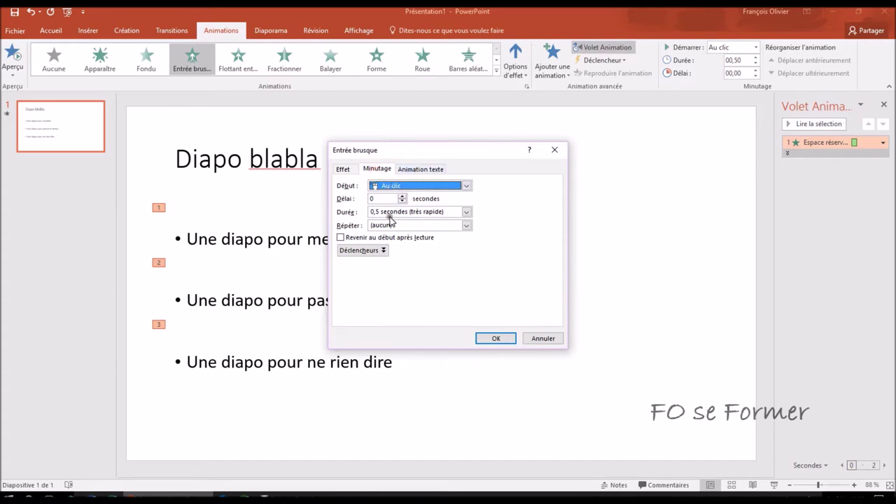
left_click(420, 170)
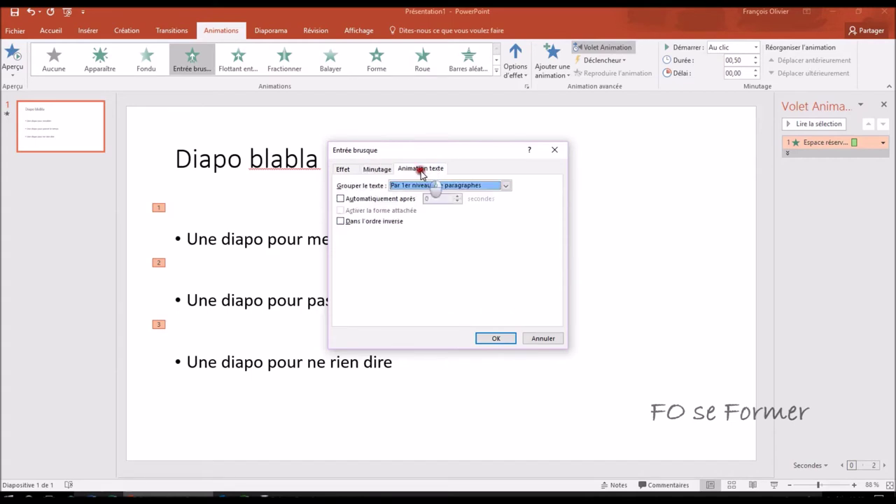
left_click(505, 186)
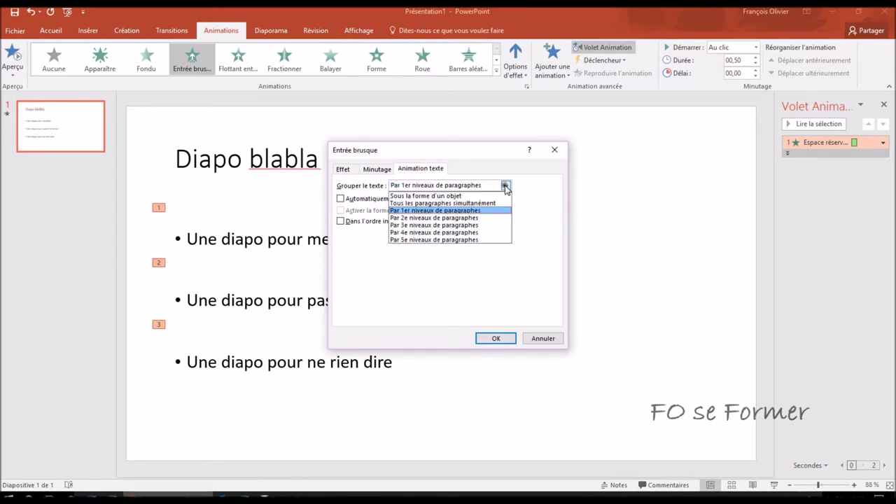
left_click(454, 159)
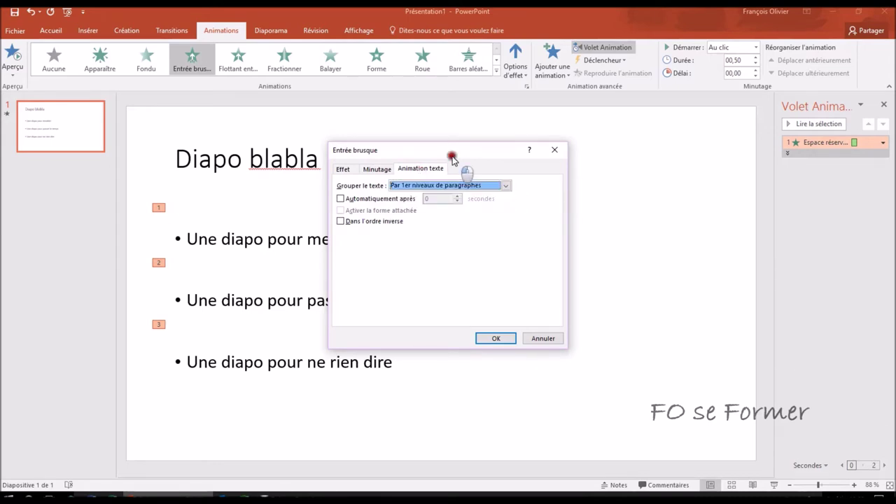
left_click(344, 169)
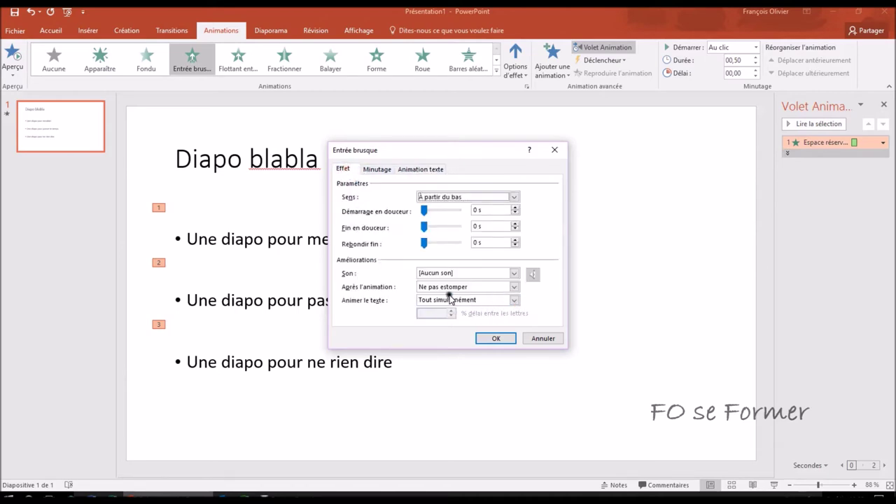
left_click(514, 299)
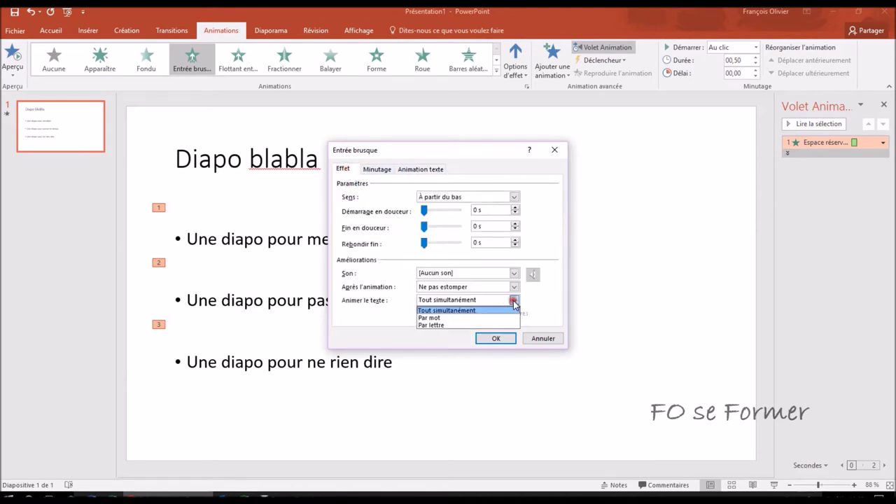
left_click(491, 316)
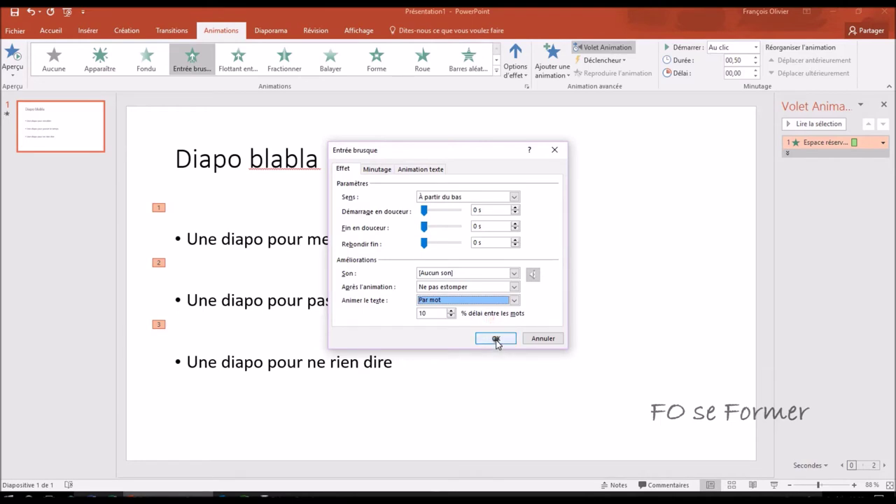
left_click(496, 338)
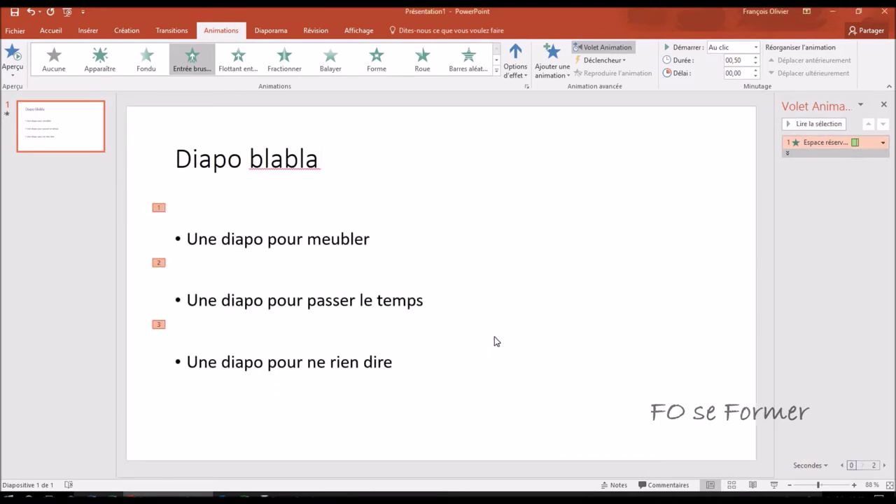
Step: Reopen the effect settings and change the text animation to Par lettre
left_click(813, 142)
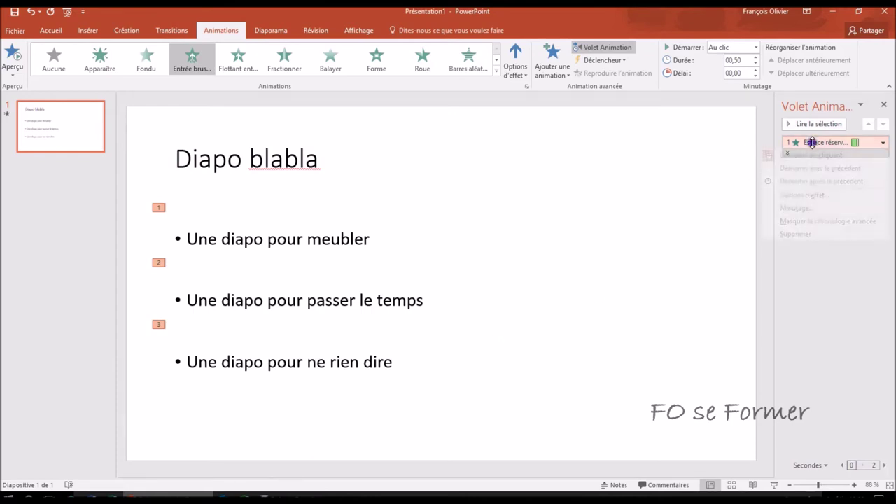
right_click(812, 144)
left_click(804, 195)
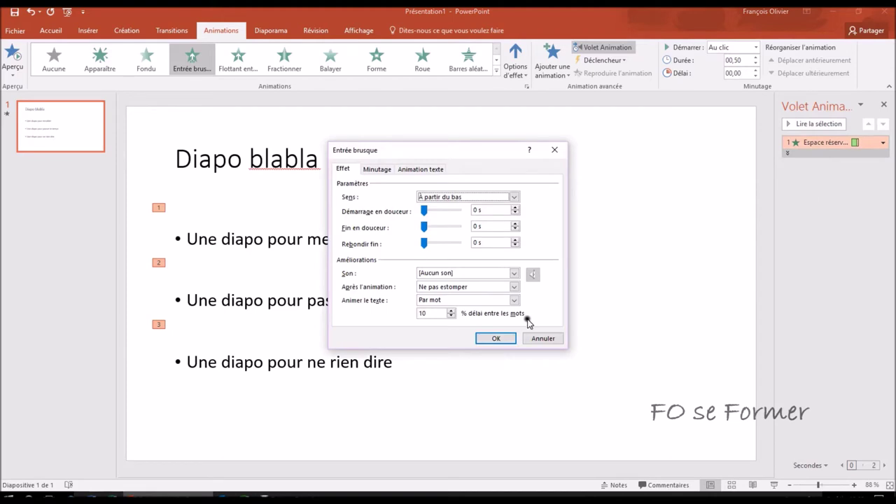
left_click(515, 300)
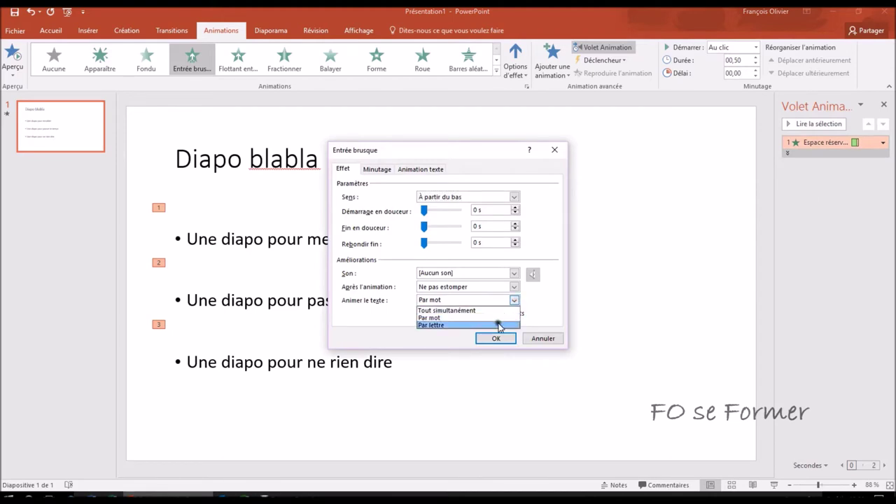
left_click(499, 324)
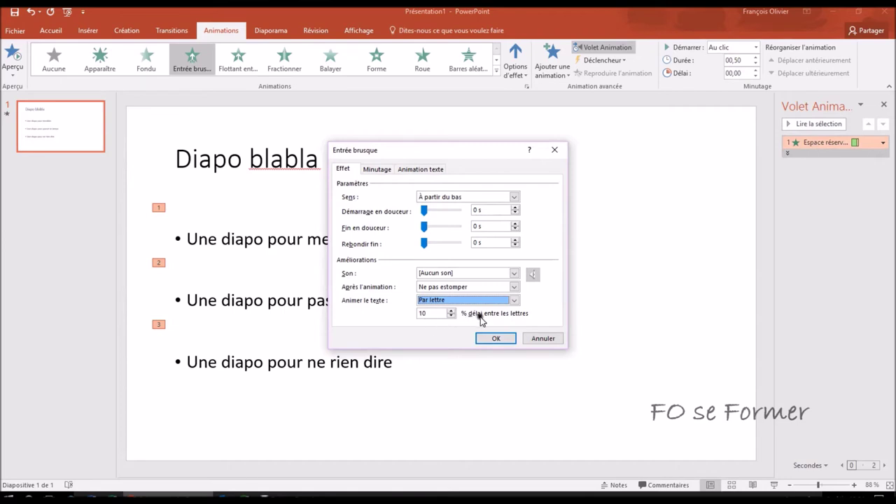
left_click(497, 338)
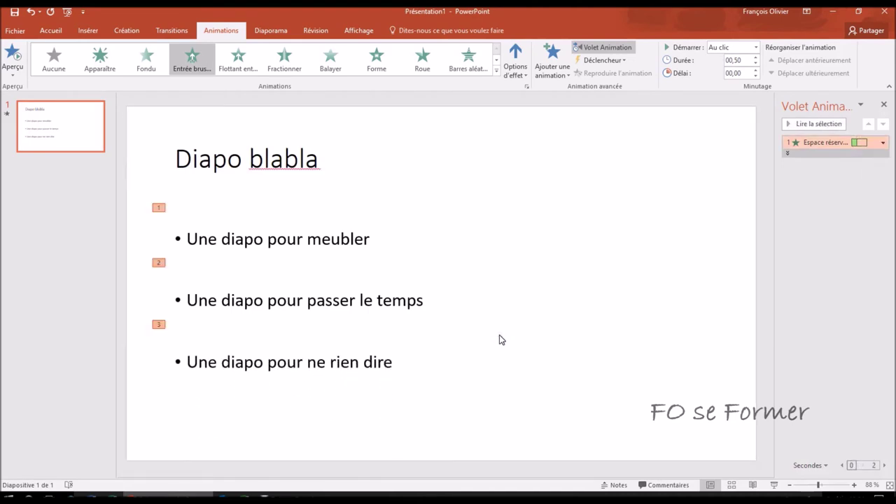
Step: Add a new Titre et contenu slide titled 'Diapo graphique'
left_click(60, 31)
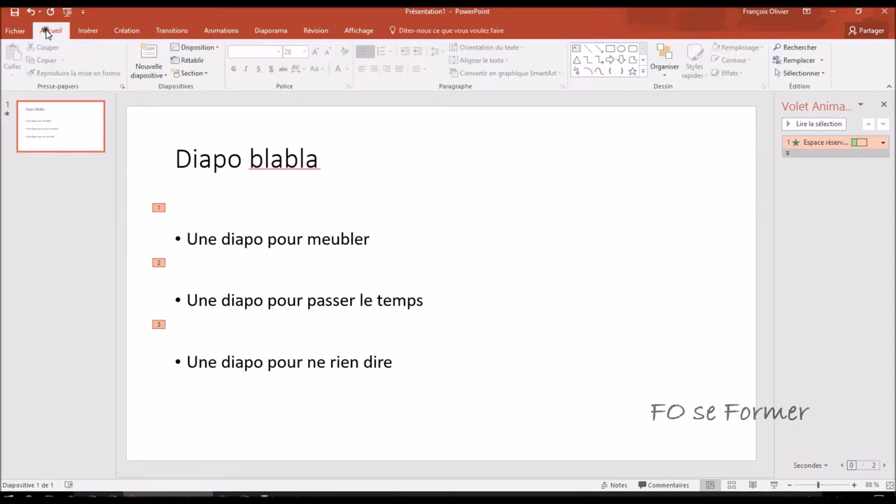
left_click(160, 74)
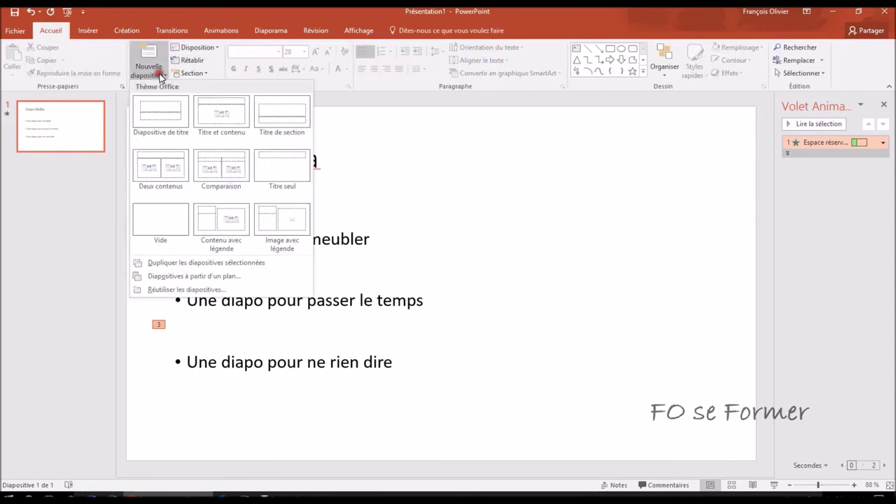
left_click(220, 123)
left_click(230, 161)
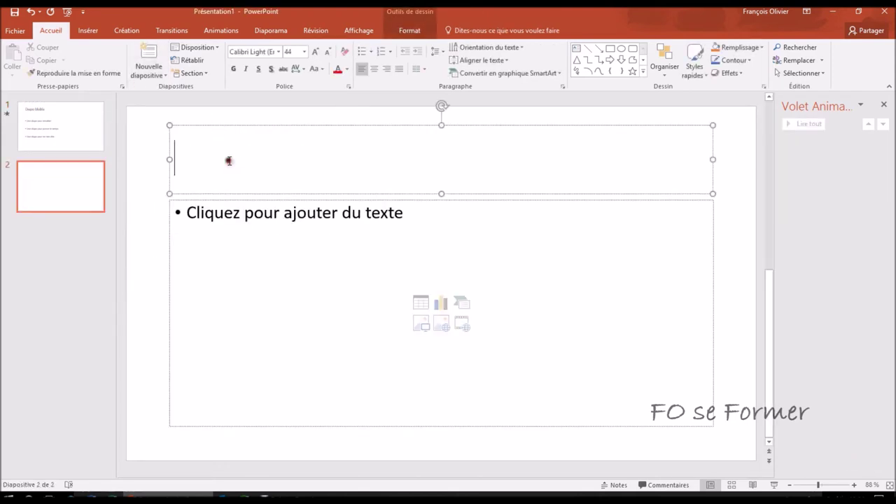
type("Diapo graphique")
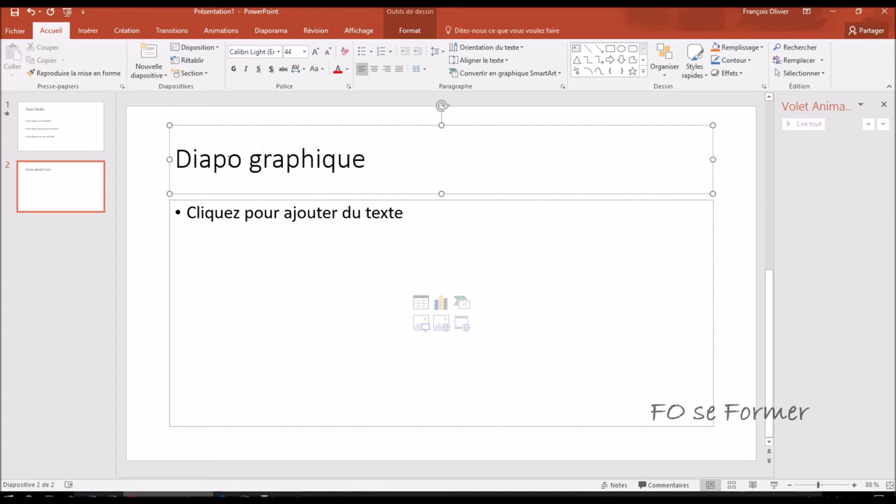
left_click(442, 306)
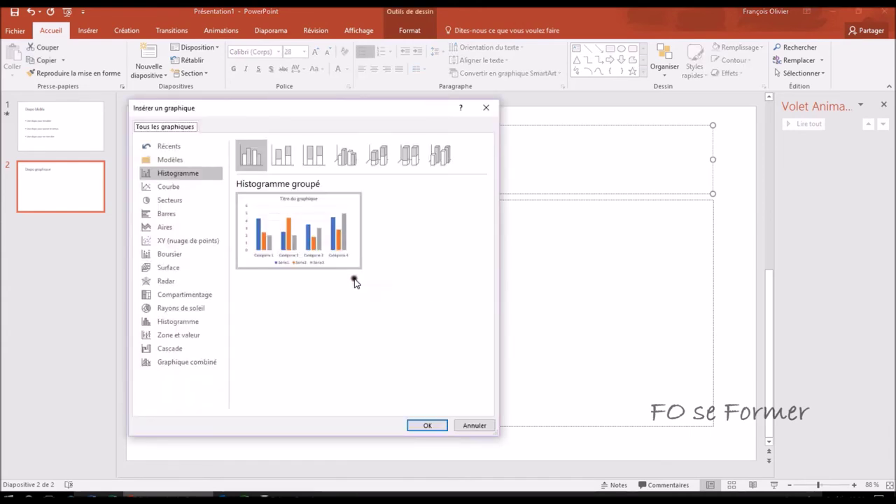
mouse_move(251, 155)
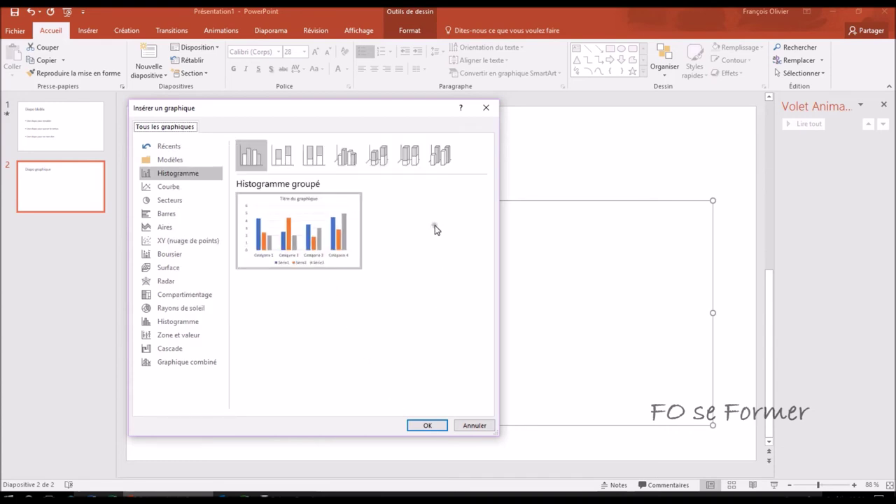
Step: Insert a 3D column chart of the sample data, close its data sheet, and delete the chart title
left_click(447, 165)
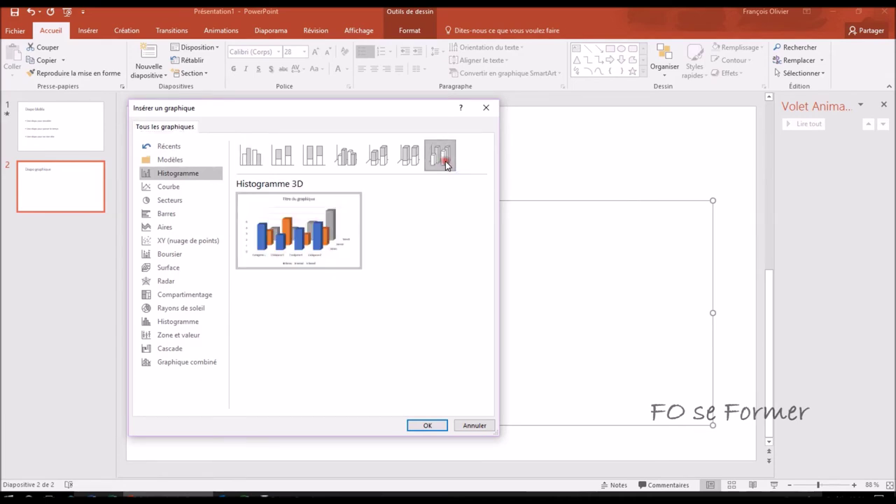
left_click(420, 426)
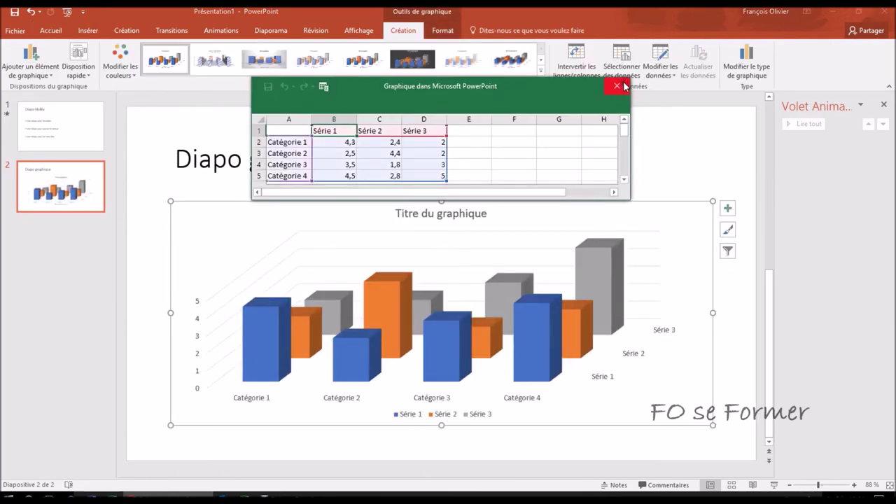
left_click(617, 86)
left_click(481, 215)
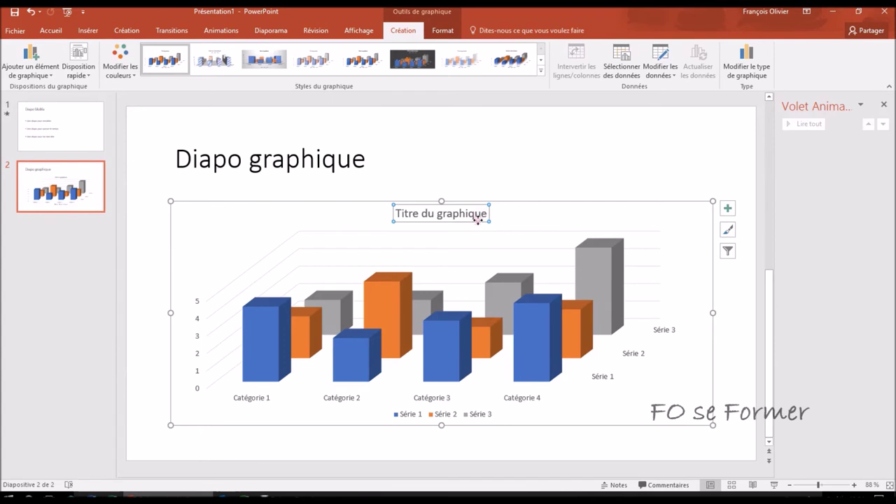
key("Delete")
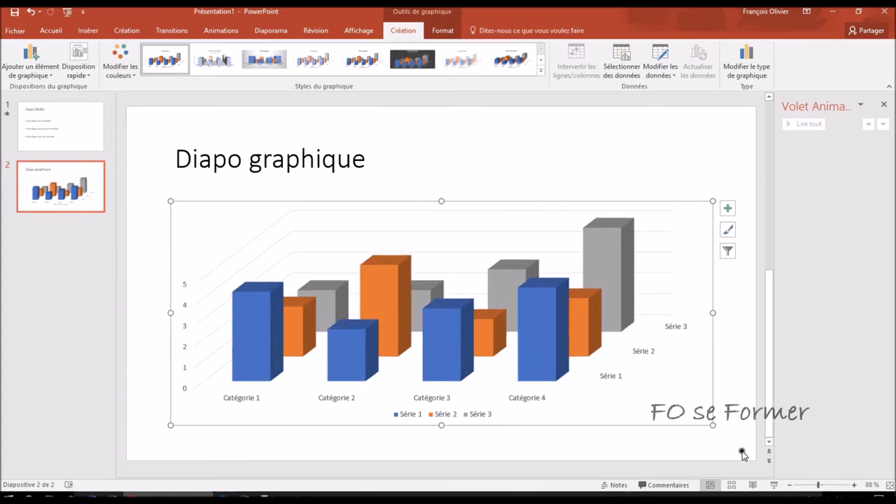
left_click(774, 485)
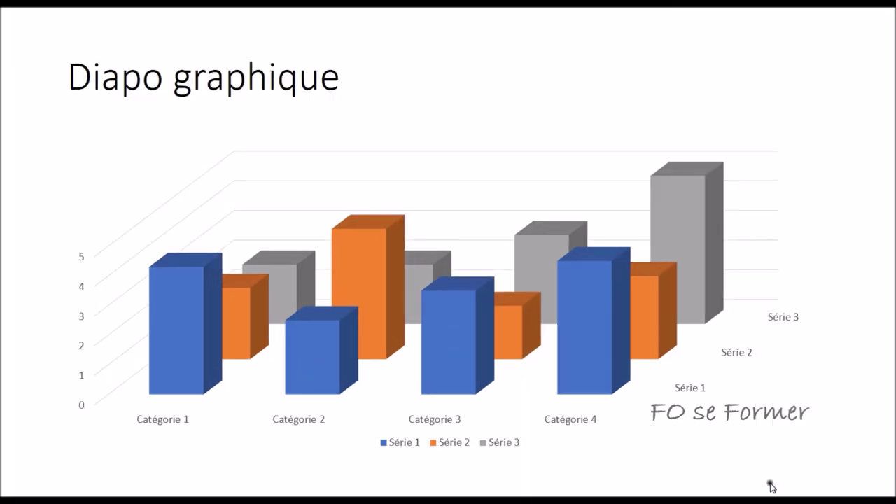
Step: Exit the chart slideshow and show the entrance animation effects for the chart
key("Escape")
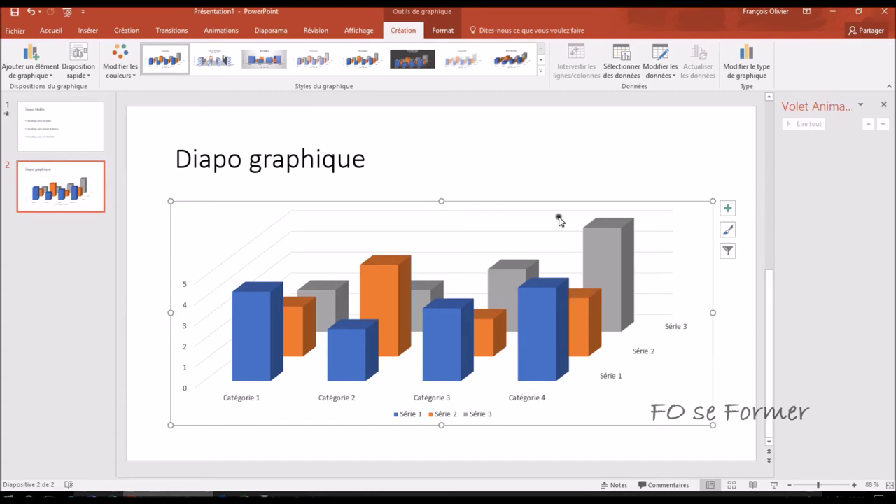
left_click(227, 31)
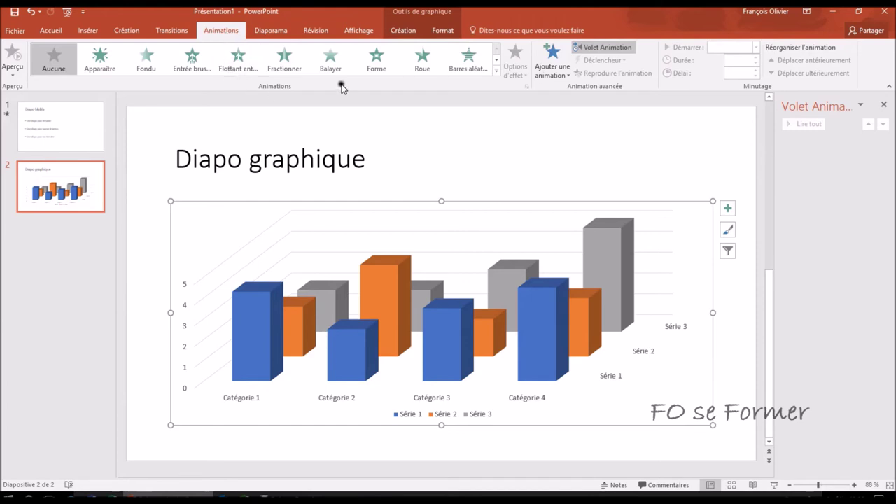
Step: Apply the Roue entrance effect to the chart, trying Par série before settling on Par catégorie
left_click(422, 61)
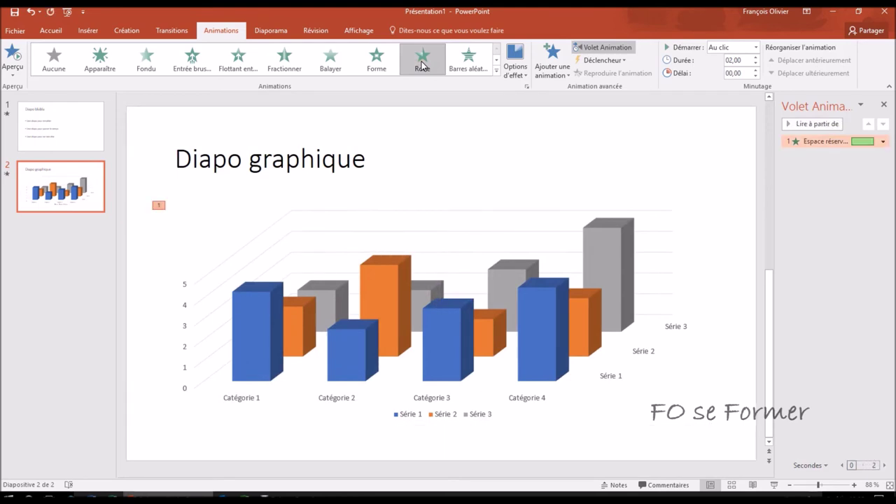
left_click(519, 76)
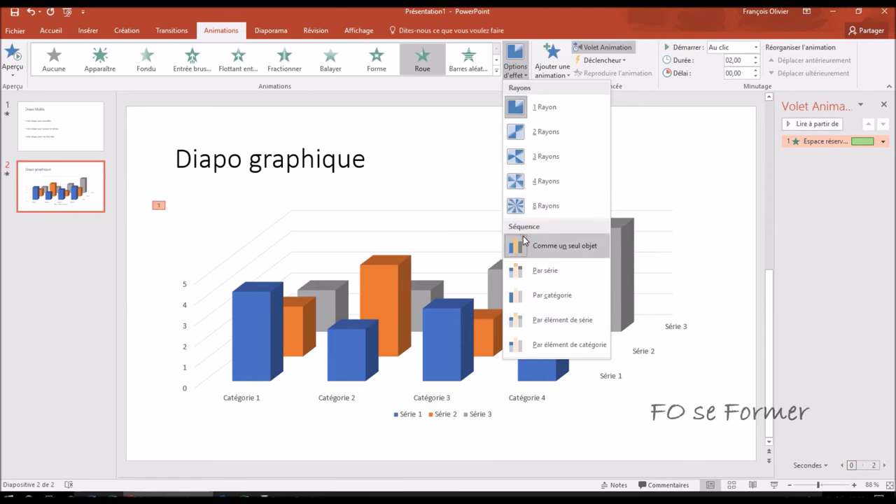
left_click(545, 270)
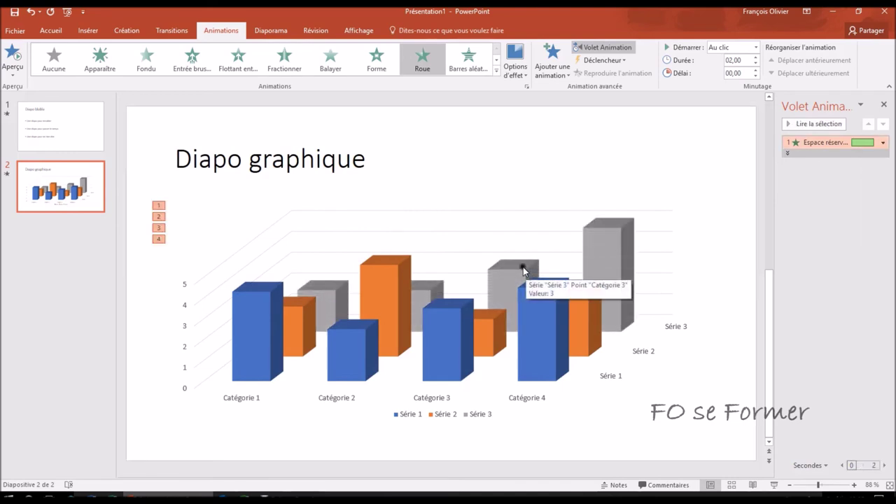
left_click(518, 77)
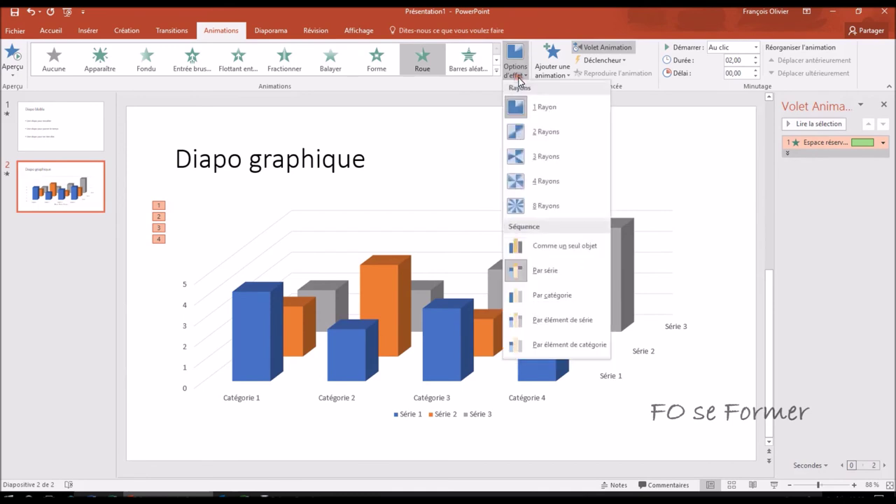
left_click(560, 297)
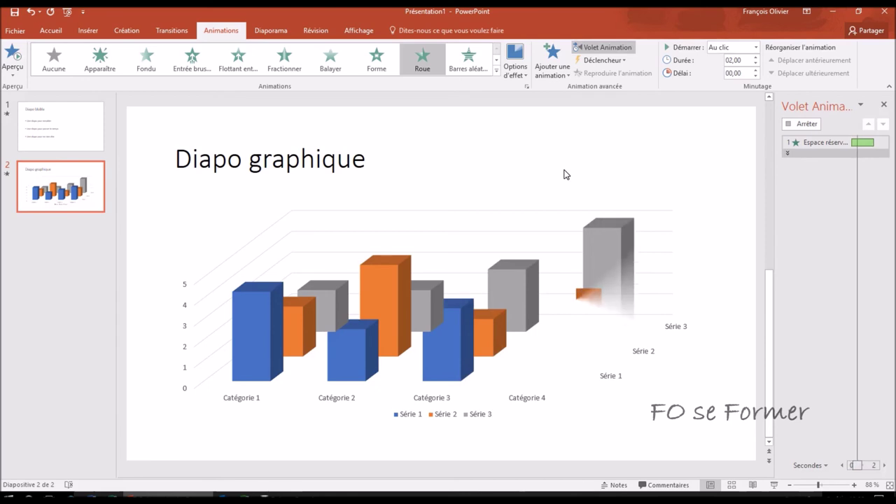
left_click(519, 74)
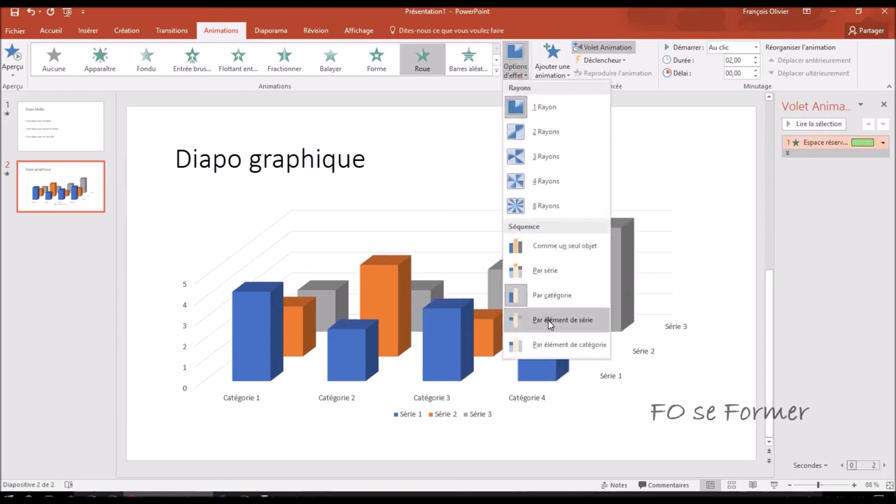
left_click(655, 173)
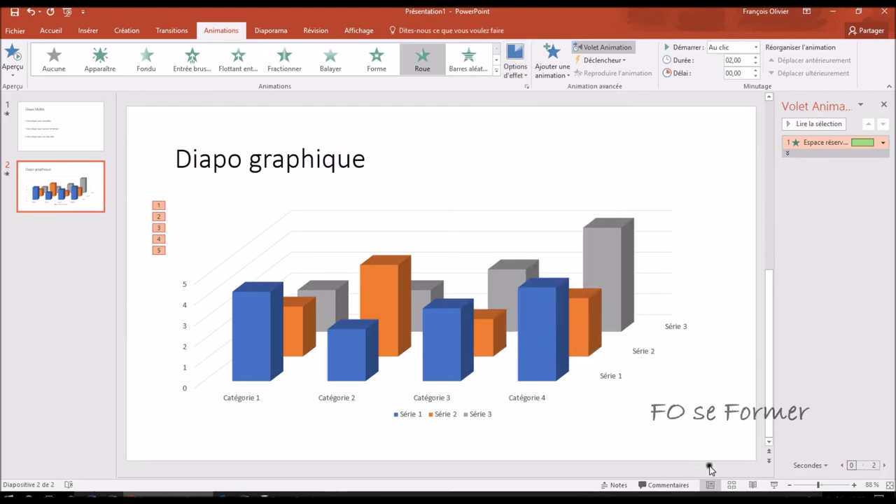
left_click(774, 484)
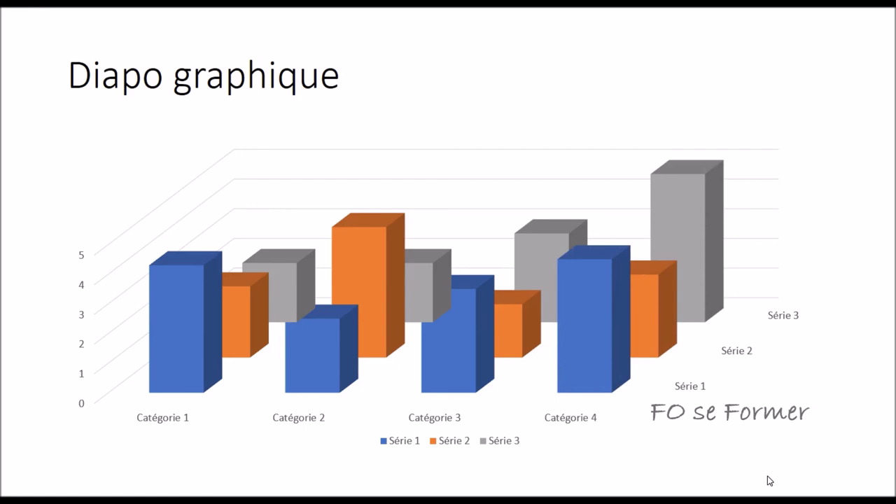
key("Escape")
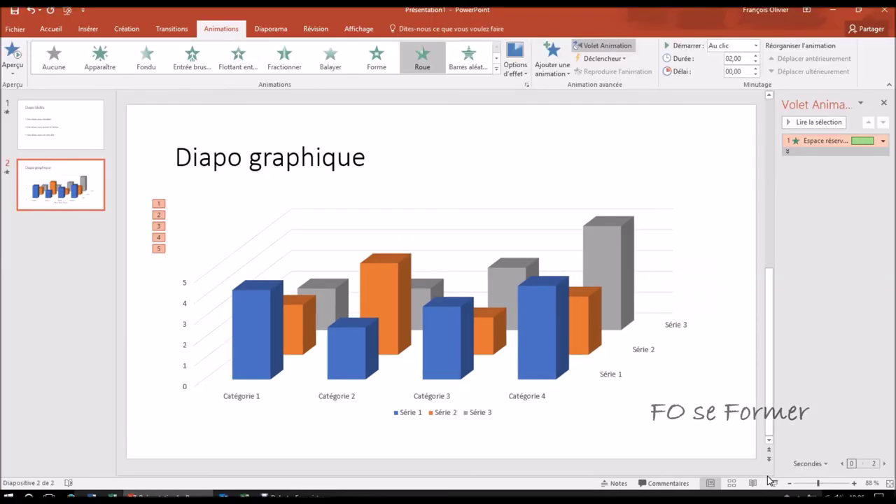